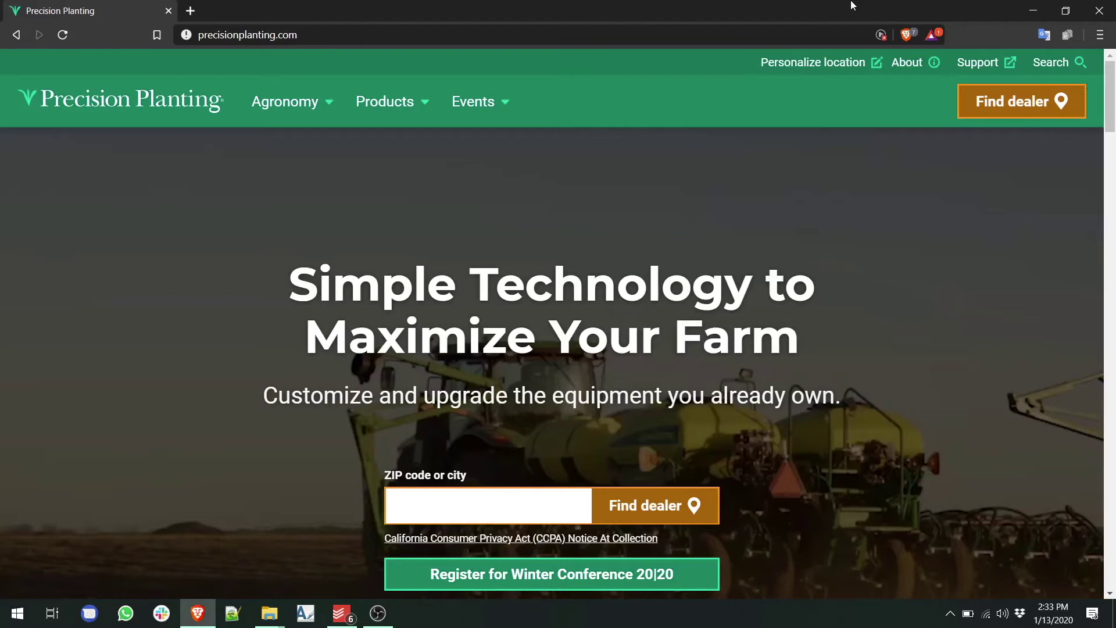
Load cloud.precisionplanting.com in Brave to reach the Precision Cloud Welcome login page.
{"action": "left_click", "coordinate": [574, 28]}
{"action": "type", "text": "cloud"}
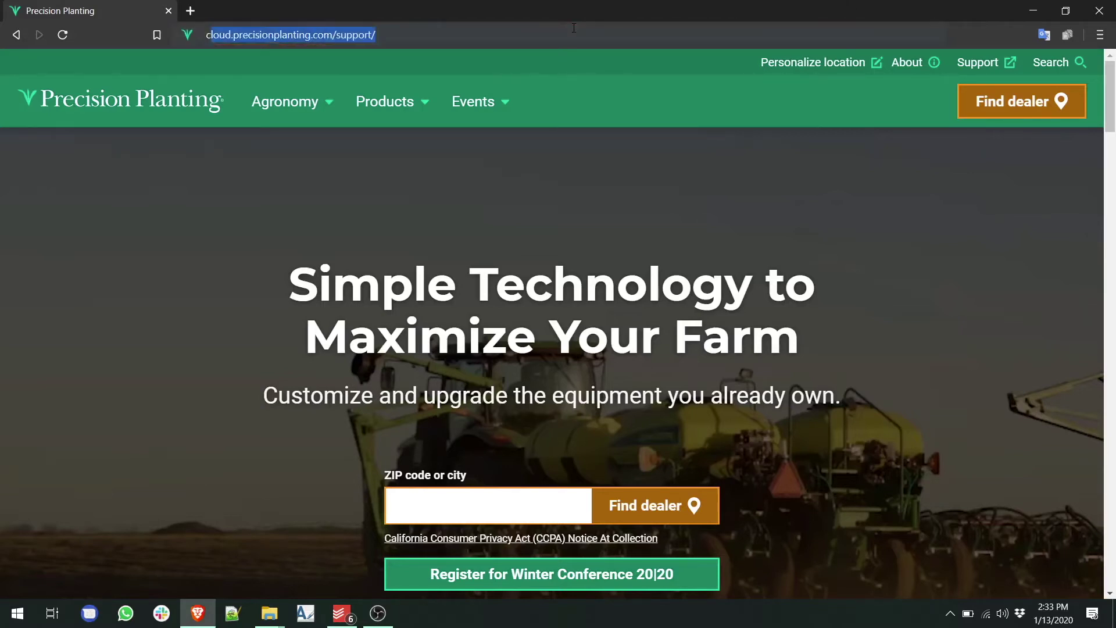
{"action": "type", "text": "."}
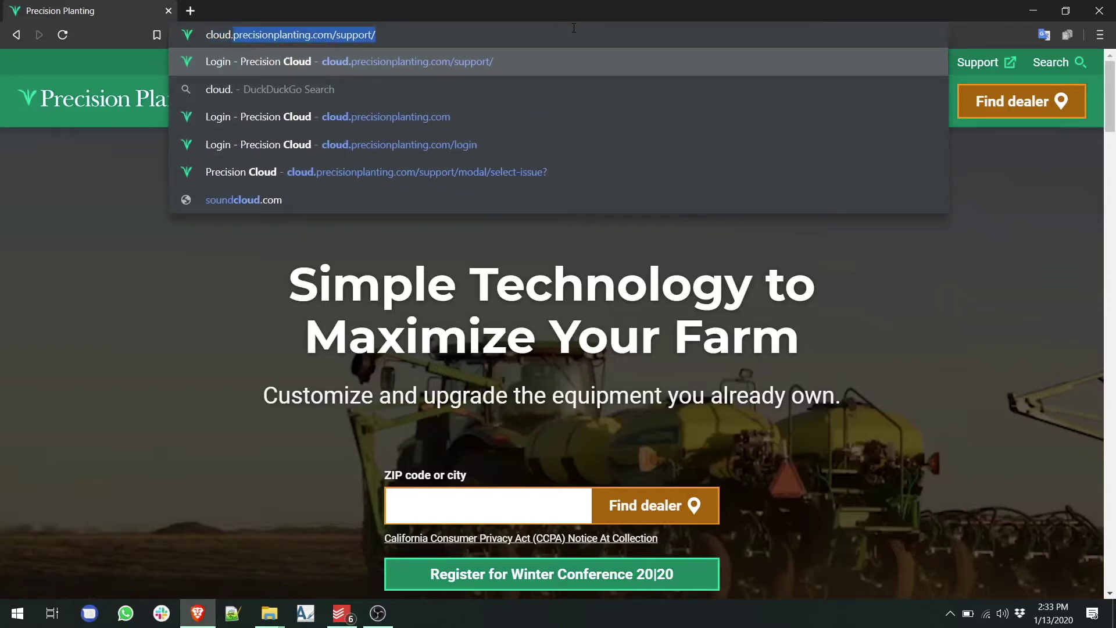
{"action": "type", "text": "prec"}
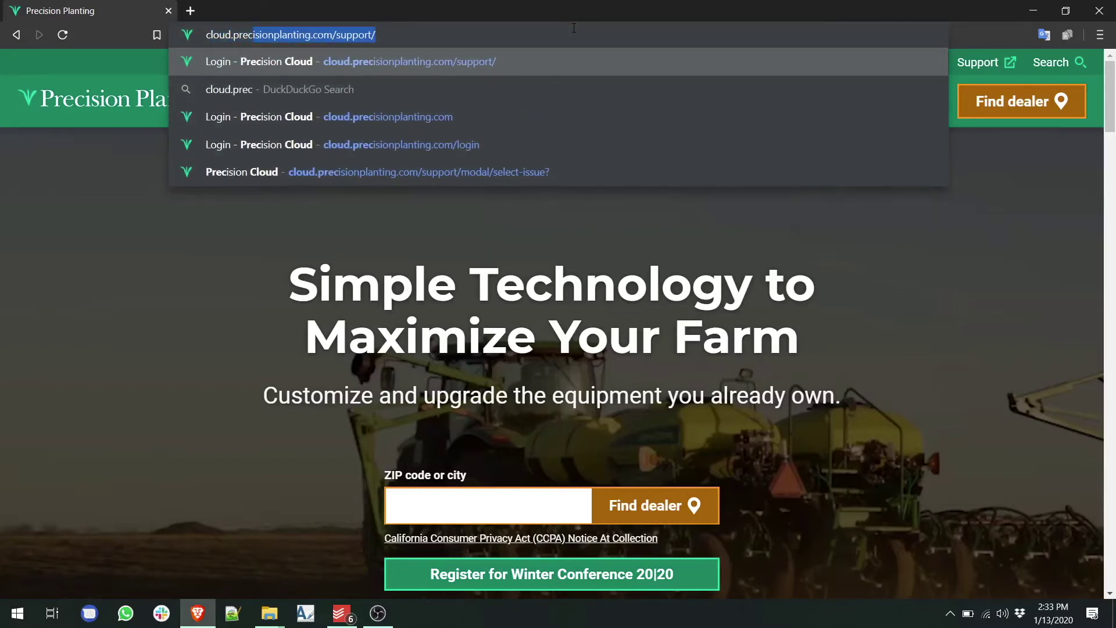
{"action": "type", "text": "ision"}
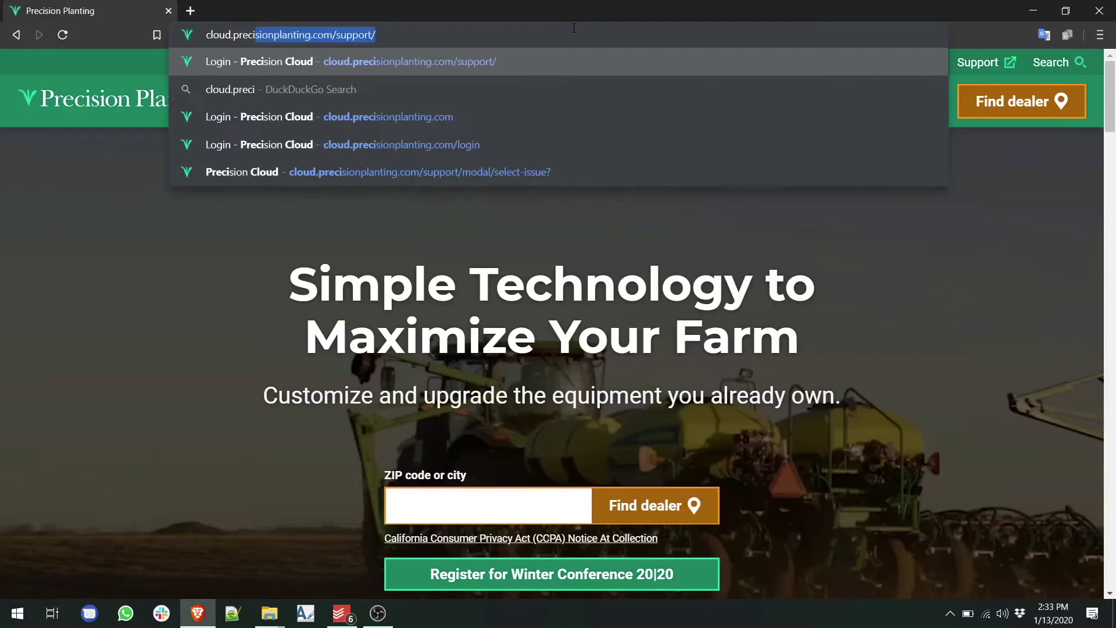
{"action": "type", "text": "p"}
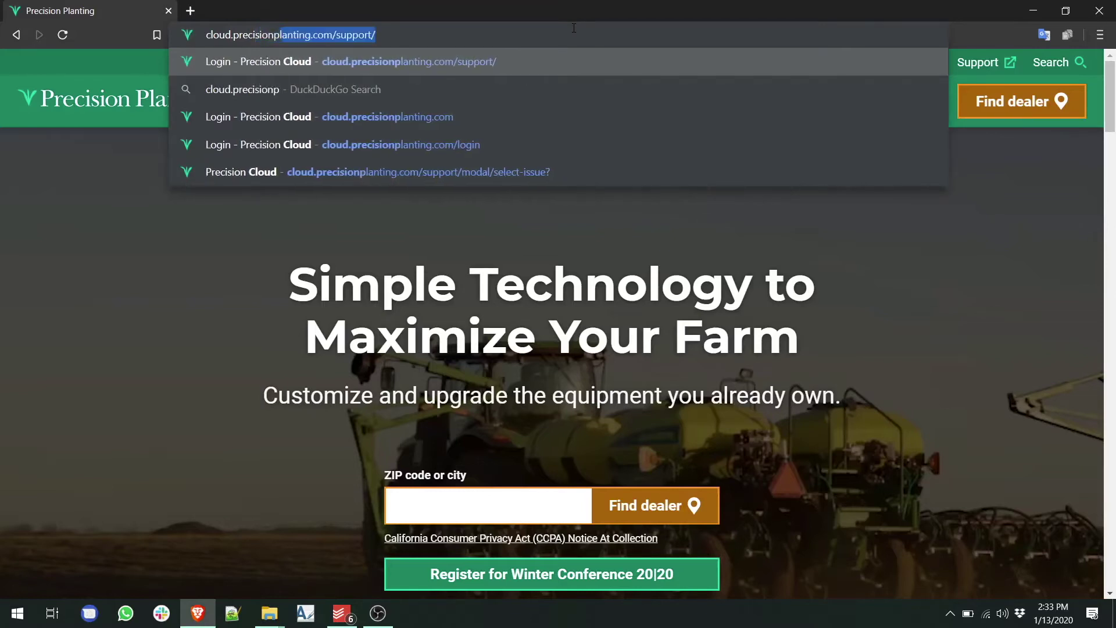
{"action": "type", "text": "lanting.com"}
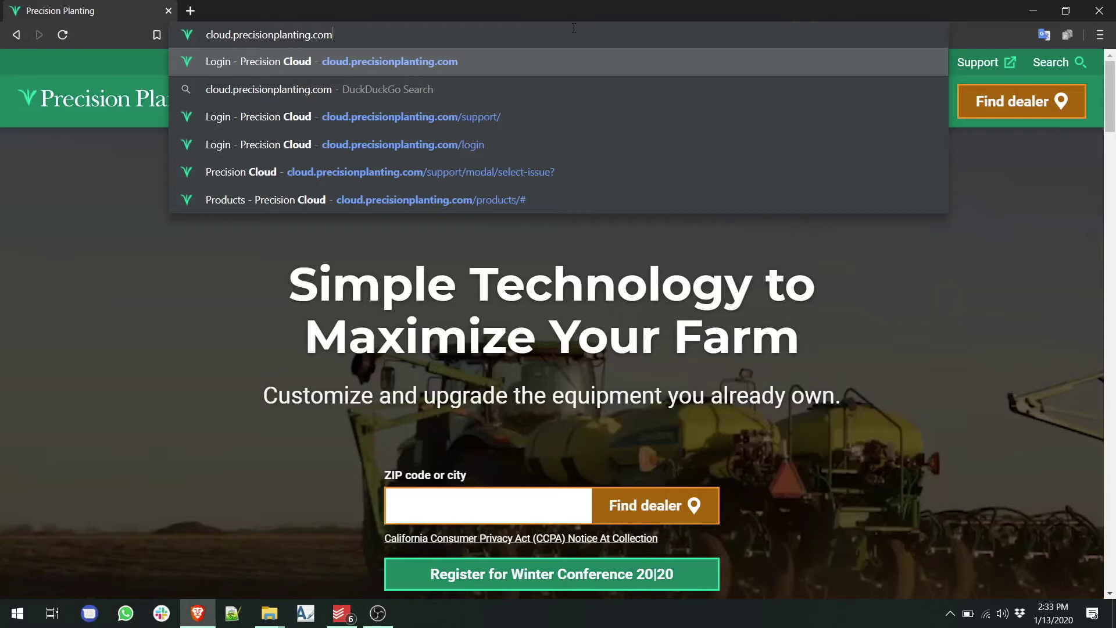
{"action": "key", "text": "Return"}
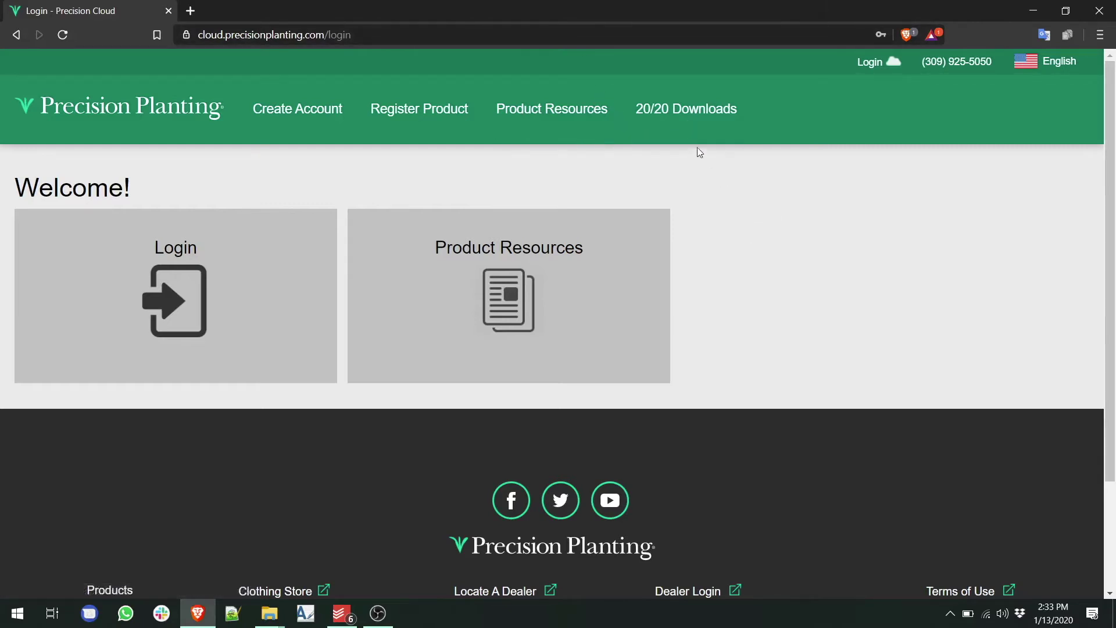
Open the 20/20 SeedSense Downloads page and expand the 20|20 Gen 3 downloads list.
{"action": "left_click", "coordinate": [686, 119]}
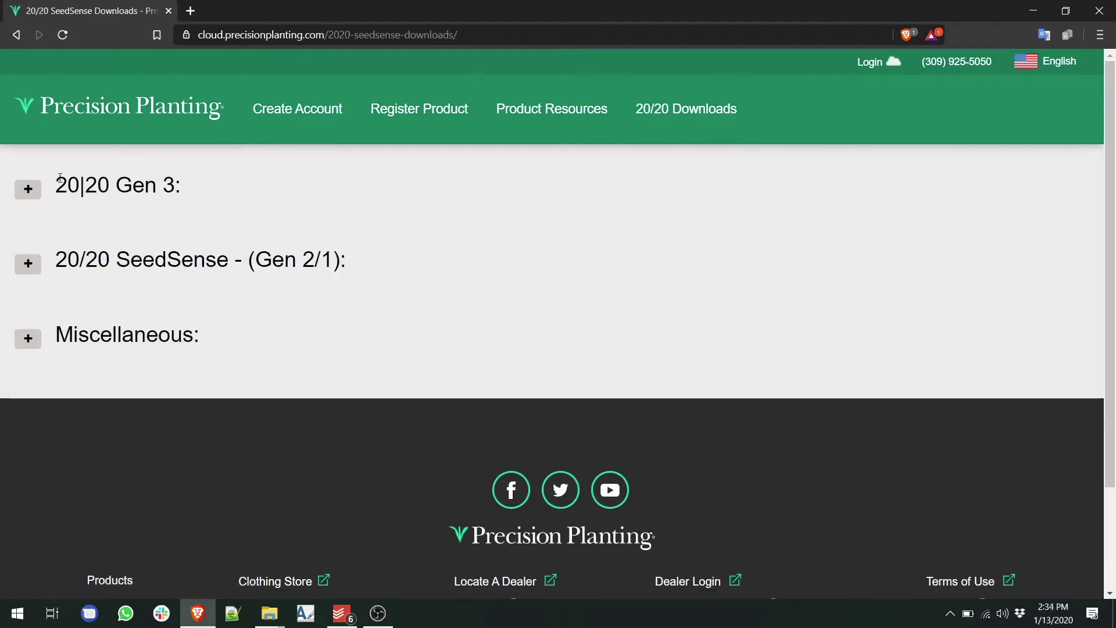
{"action": "left_click", "coordinate": [27, 192]}
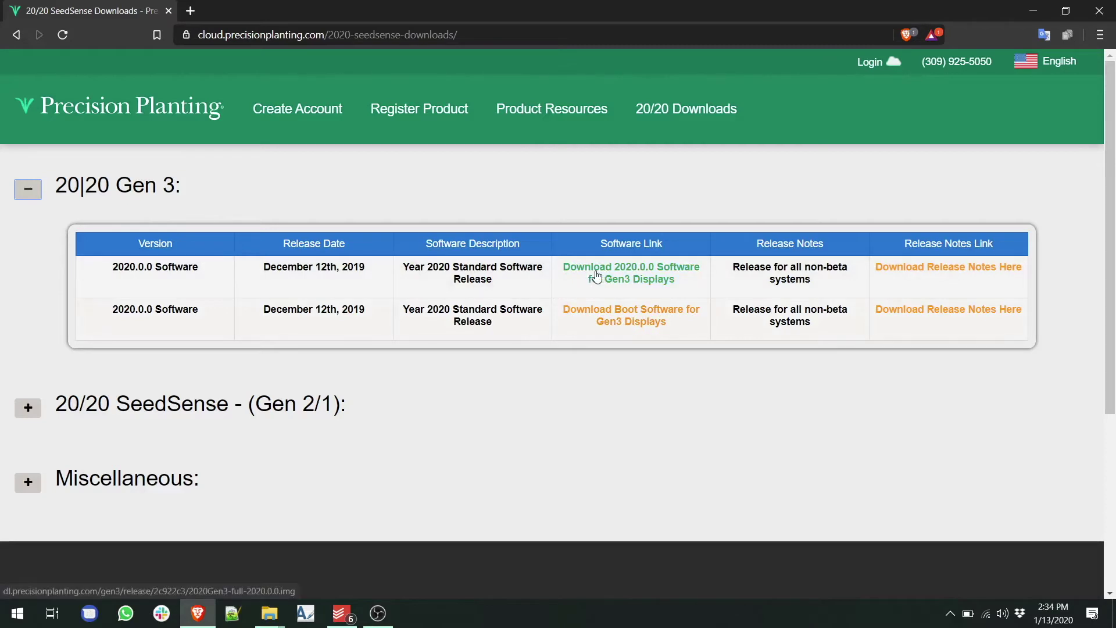
Download the Gen3 boot software 2020Gen3-full.img and save it to the Downloads folder.
{"action": "left_click", "coordinate": [604, 316]}
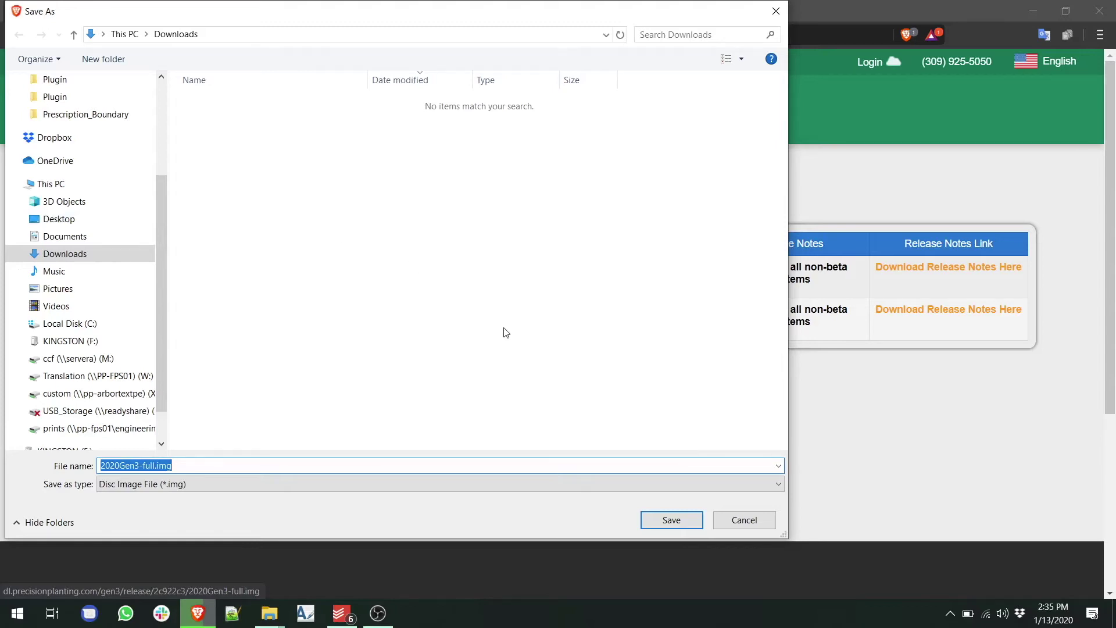
{"action": "left_click", "coordinate": [655, 519]}
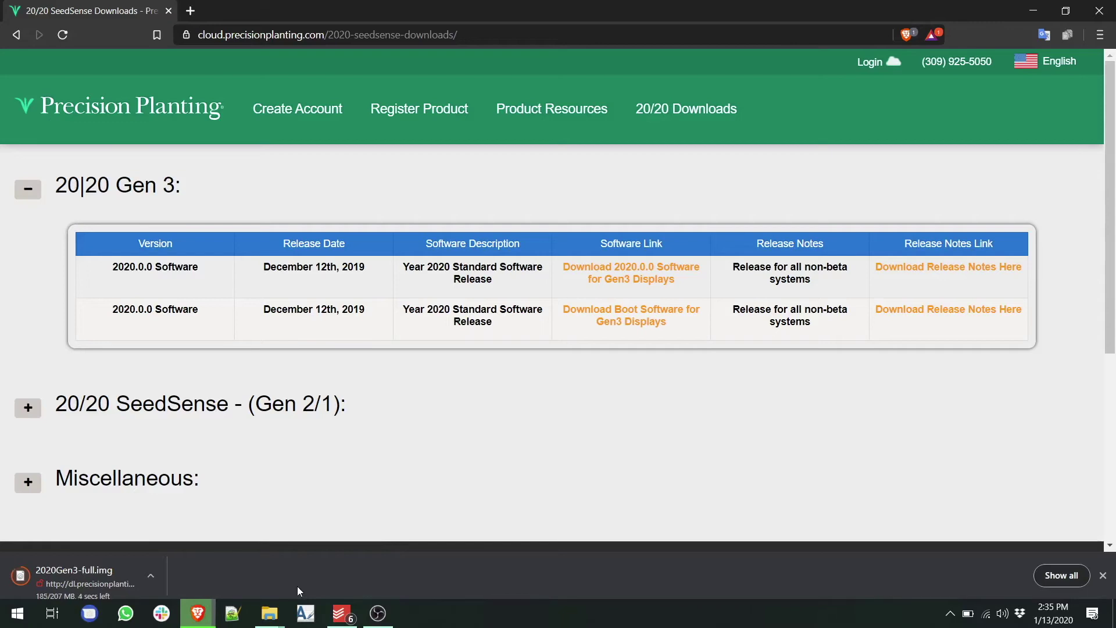
{"action": "mouse_move", "coordinate": [275, 616]}
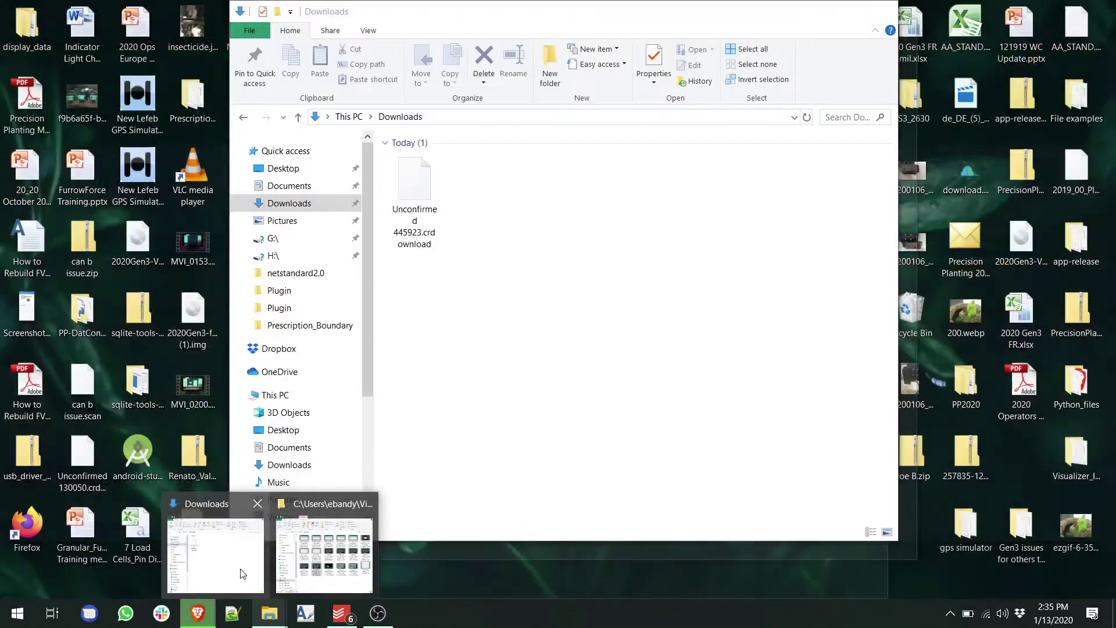
Copy the 207 MB 2020Gen3-full.img file from the Downloads folder.
{"action": "left_click", "coordinate": [239, 569]}
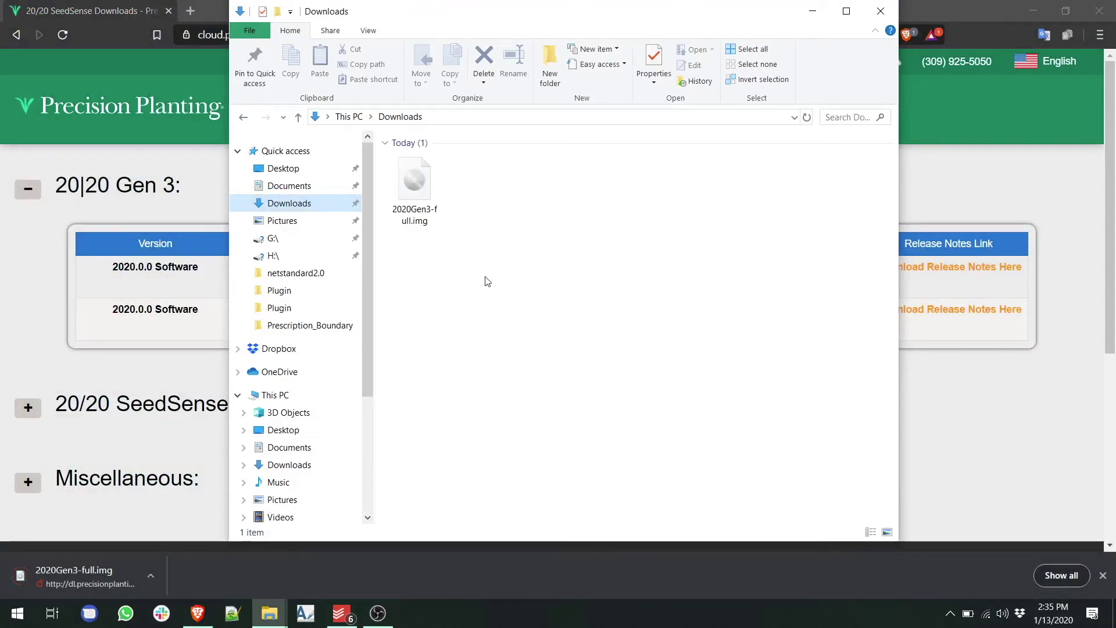
{"action": "left_click", "coordinate": [422, 197]}
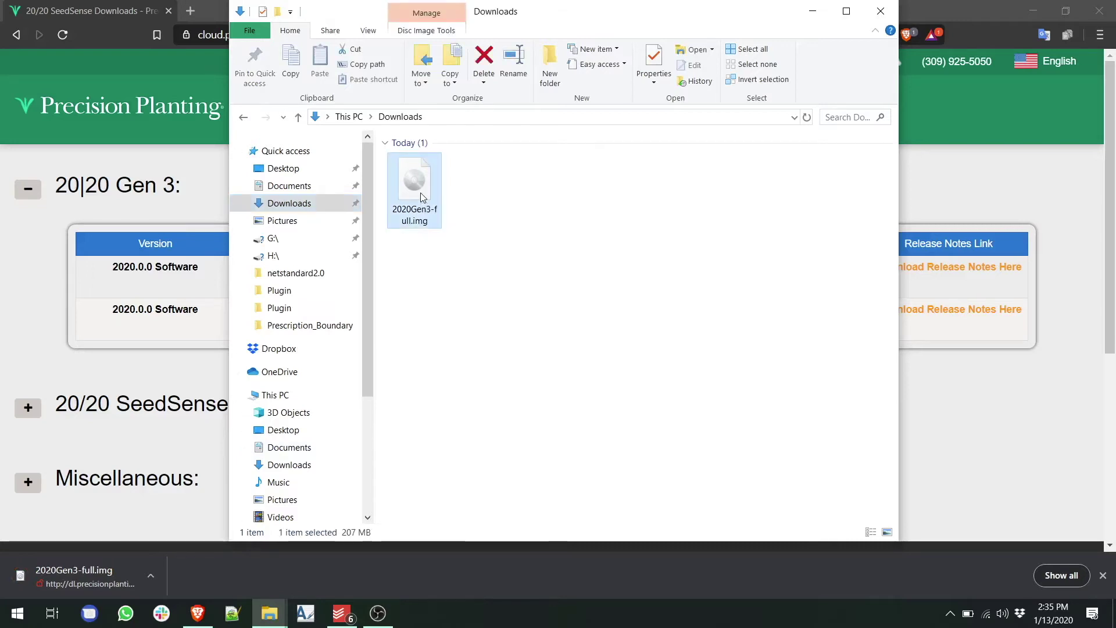
{"action": "double_click", "coordinate": [422, 197]}
{"action": "right_click", "coordinate": [421, 194]}
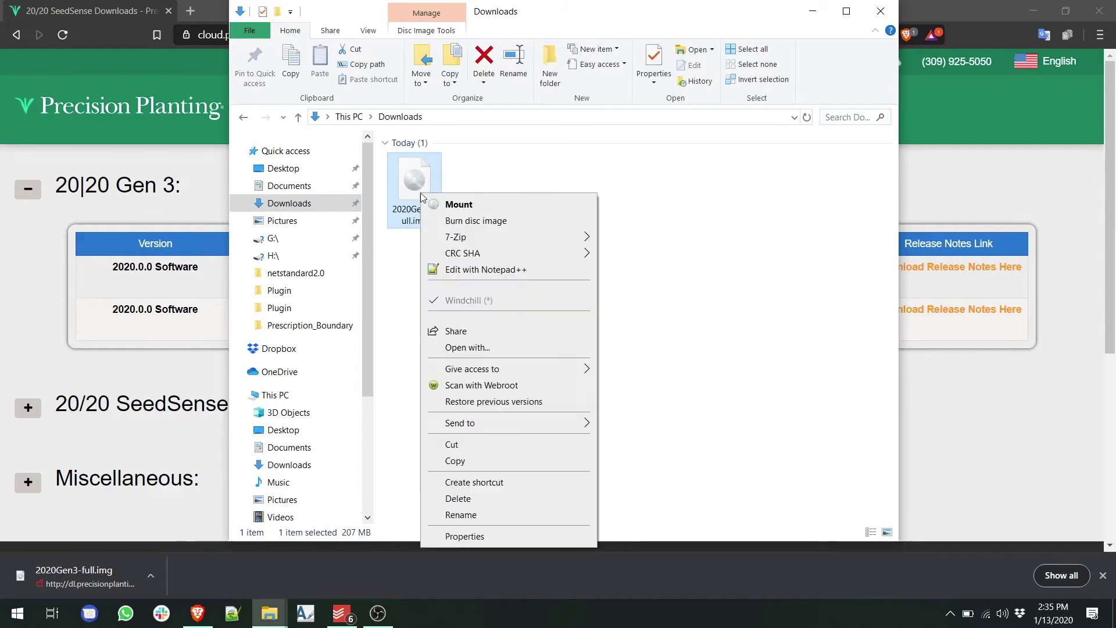
{"action": "left_click", "coordinate": [483, 464]}
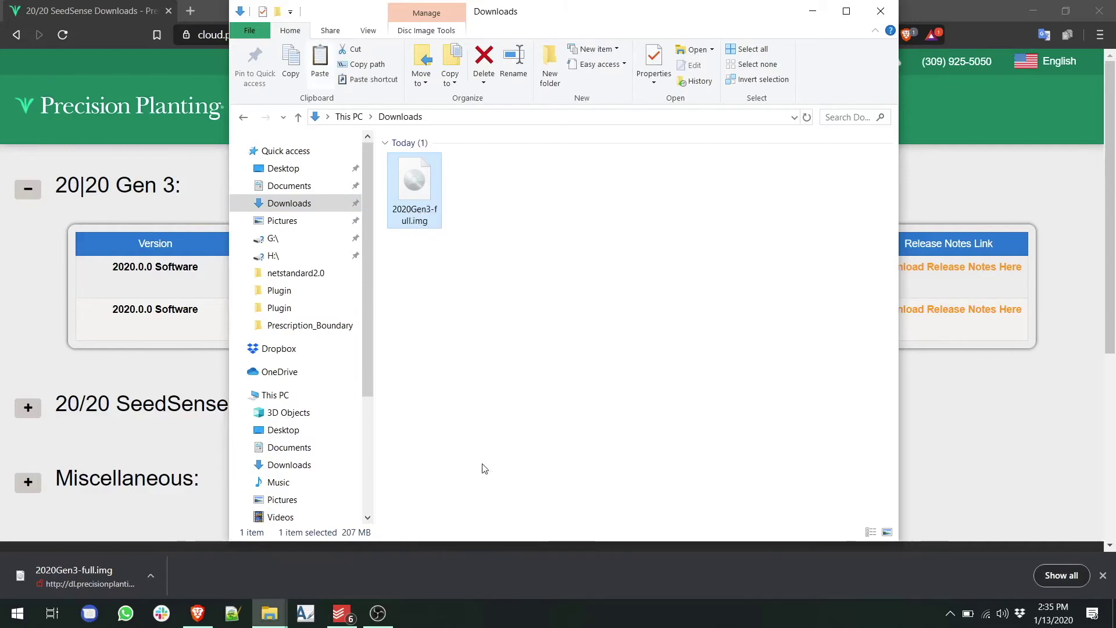
{"action": "scroll", "coordinate": [315, 342], "scroll_direction": "down", "scroll_amount": 3}
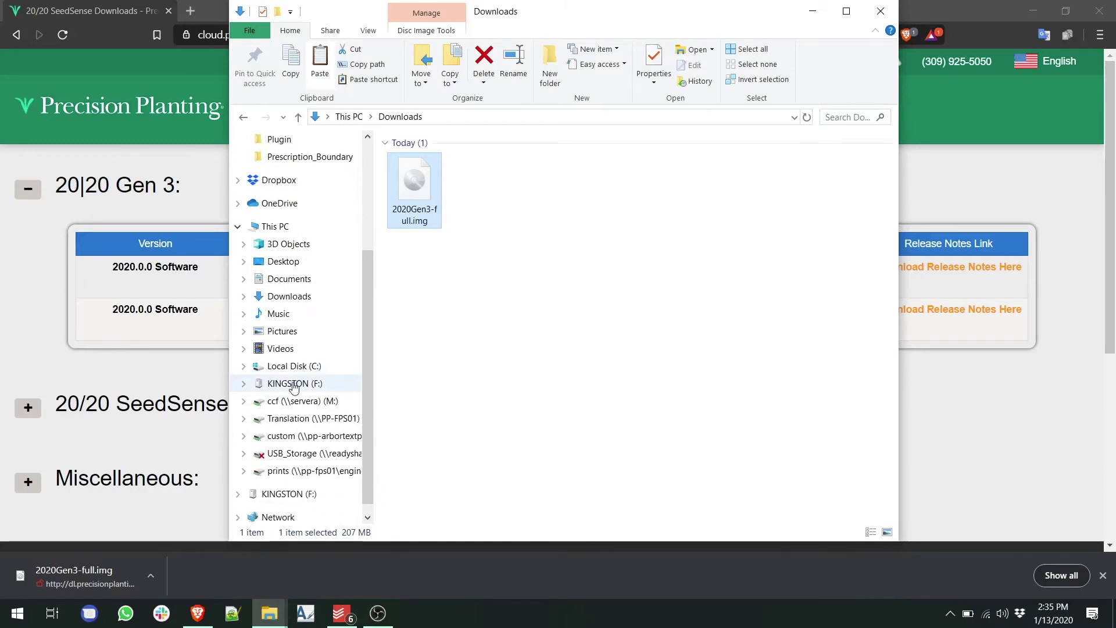
Paste 2020Gen3-full.img onto the root of the KINGSTON (F:) USB drive.
{"action": "left_click", "coordinate": [294, 384]}
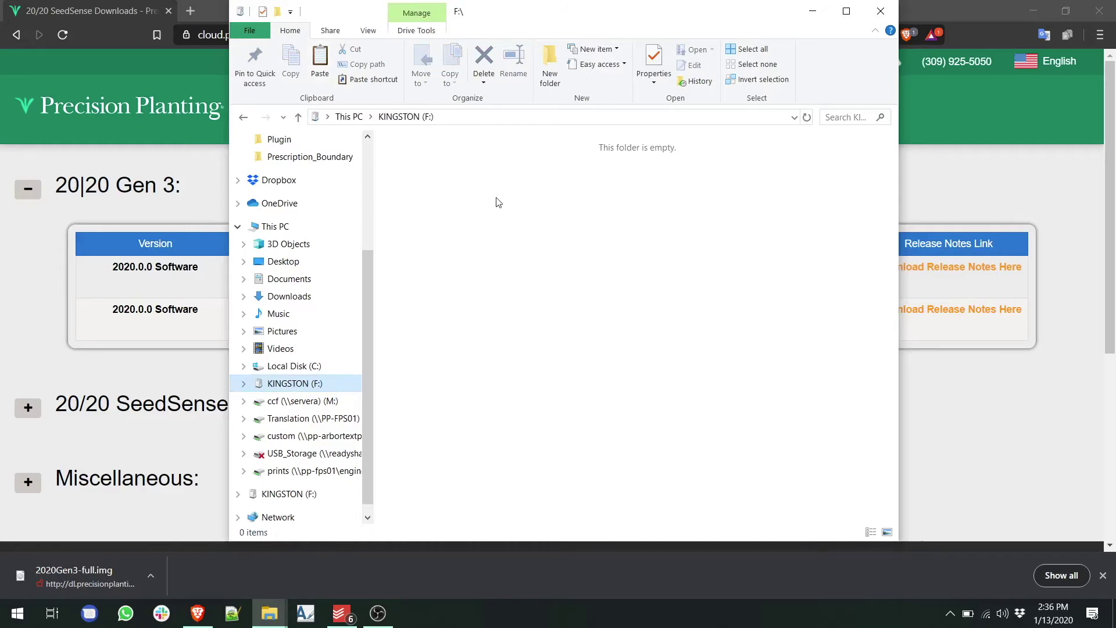
{"action": "left_click", "coordinate": [439, 194]}
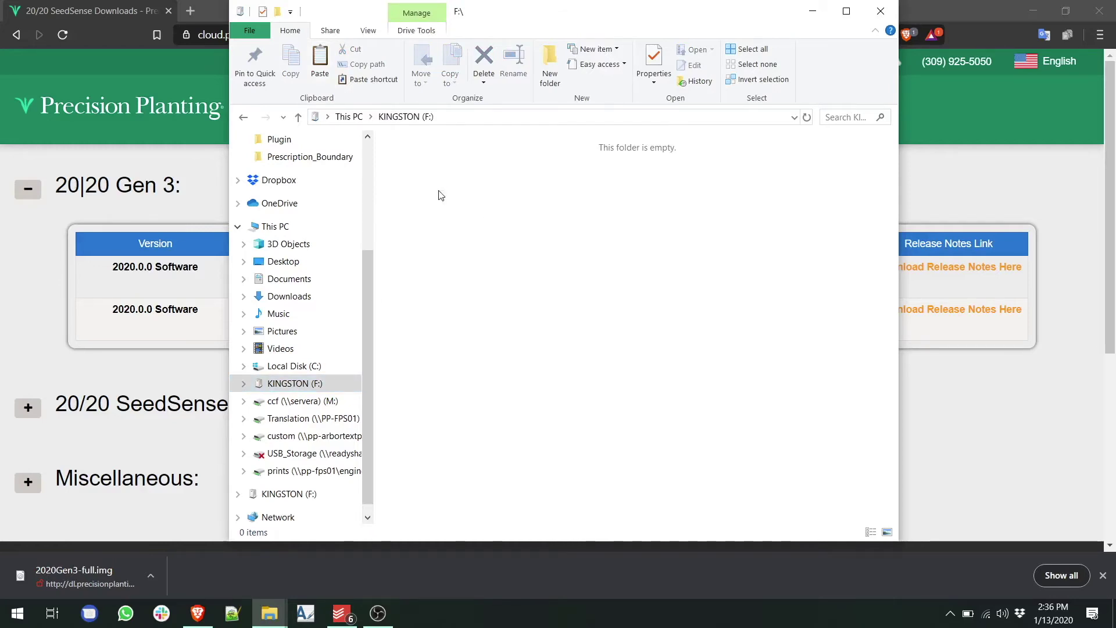
{"action": "right_click", "coordinate": [439, 191]}
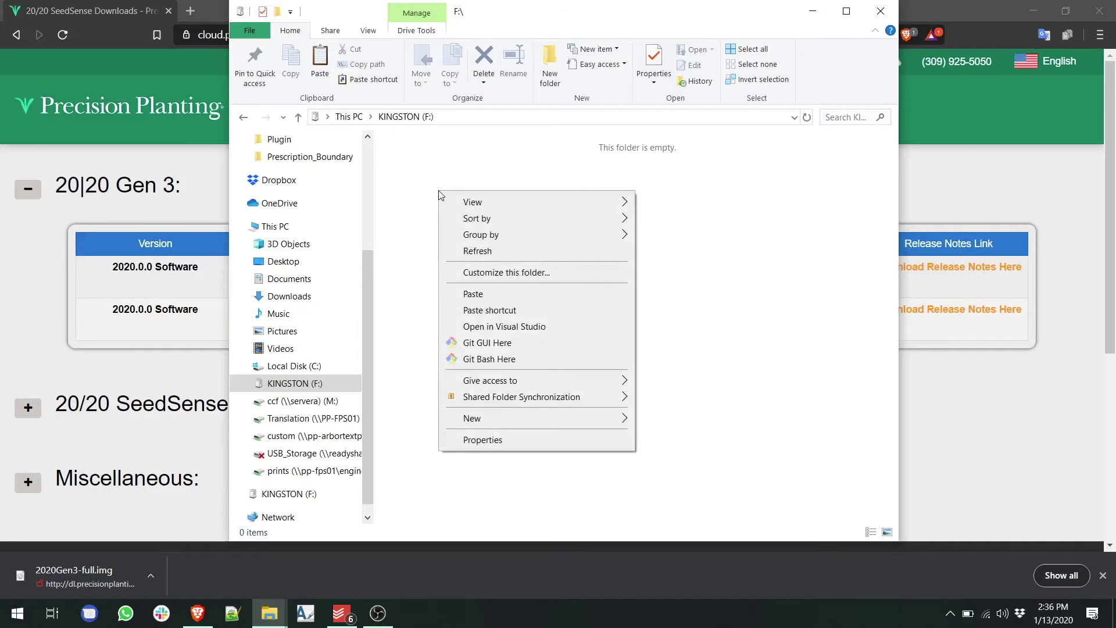
{"action": "left_click", "coordinate": [501, 294]}
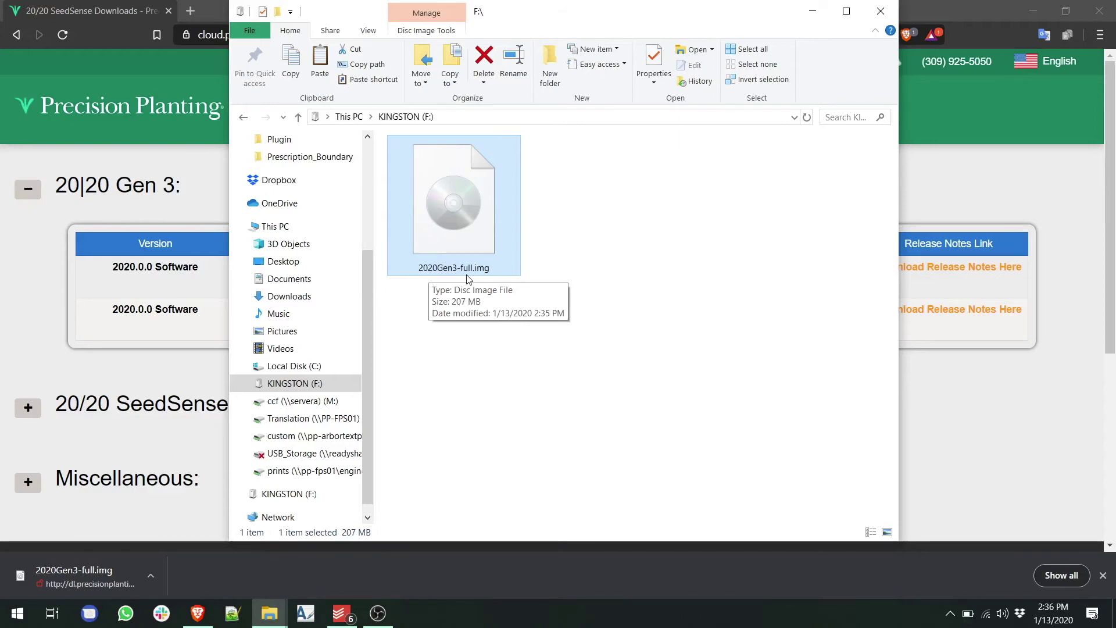
Rename the pasted image on F: to 2020Gen3-full.img, removing the '- 1' suffix.
{"action": "double_click", "coordinate": [463, 204]}
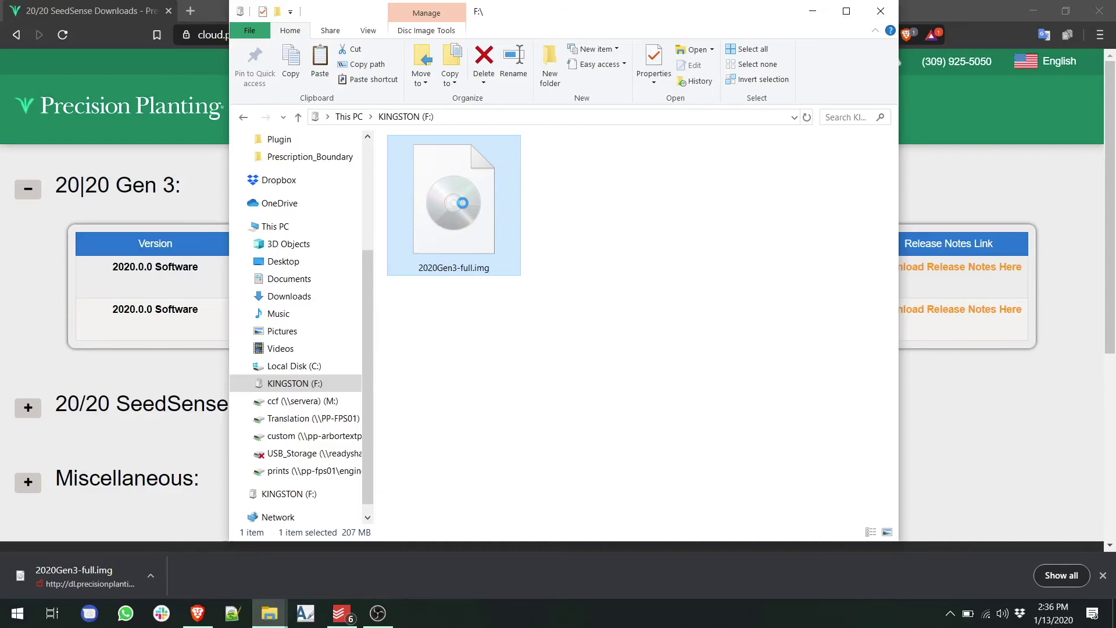
{"action": "right_click", "coordinate": [463, 203]}
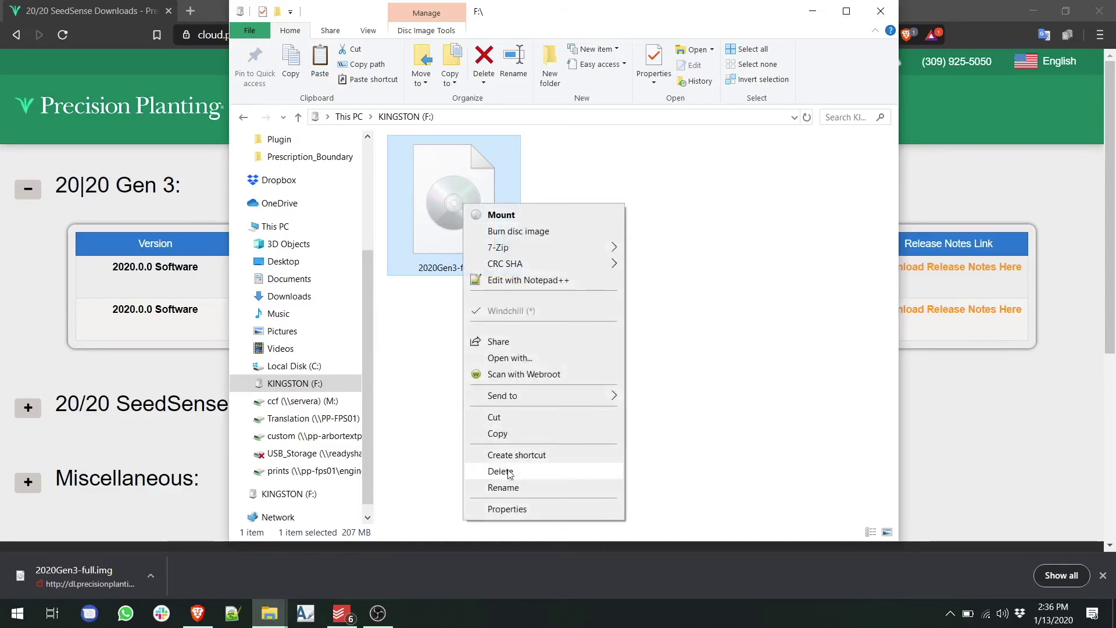
{"action": "left_click", "coordinate": [537, 494]}
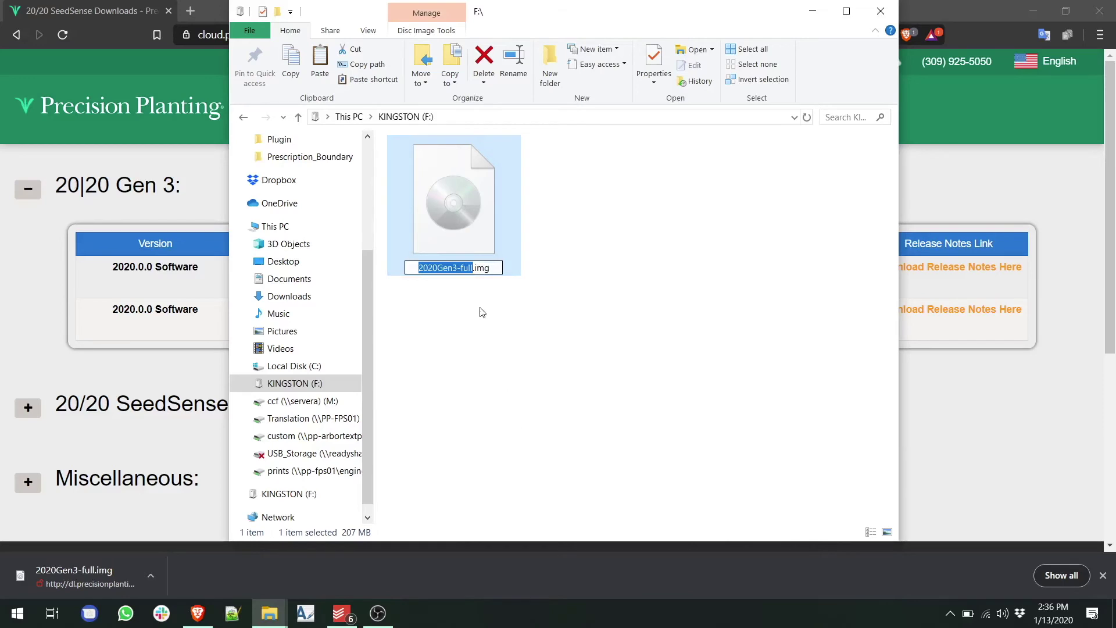
{"action": "left_click", "coordinate": [453, 268]}
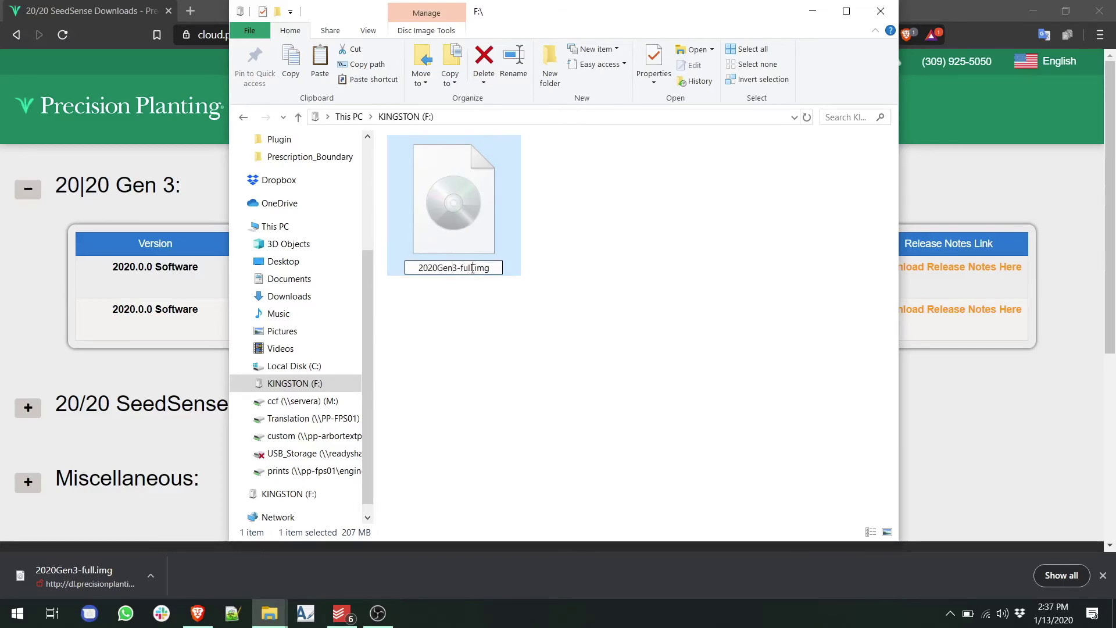
{"action": "type", "text": "-1"}
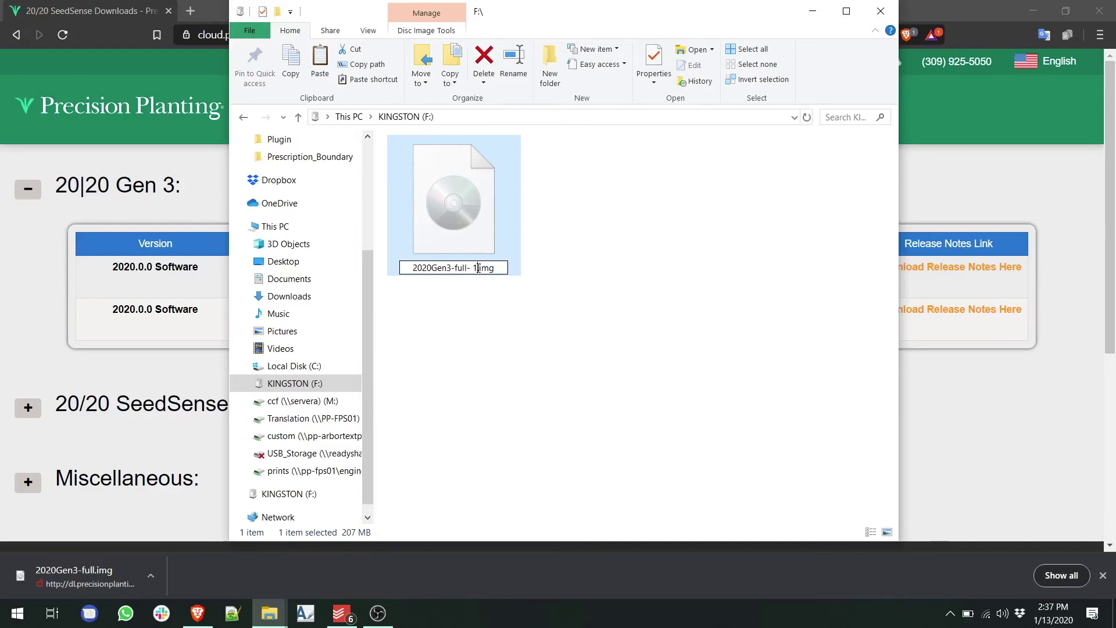
{"action": "key", "text": "BackSpace"}
{"action": "key", "text": "BackSpace"}
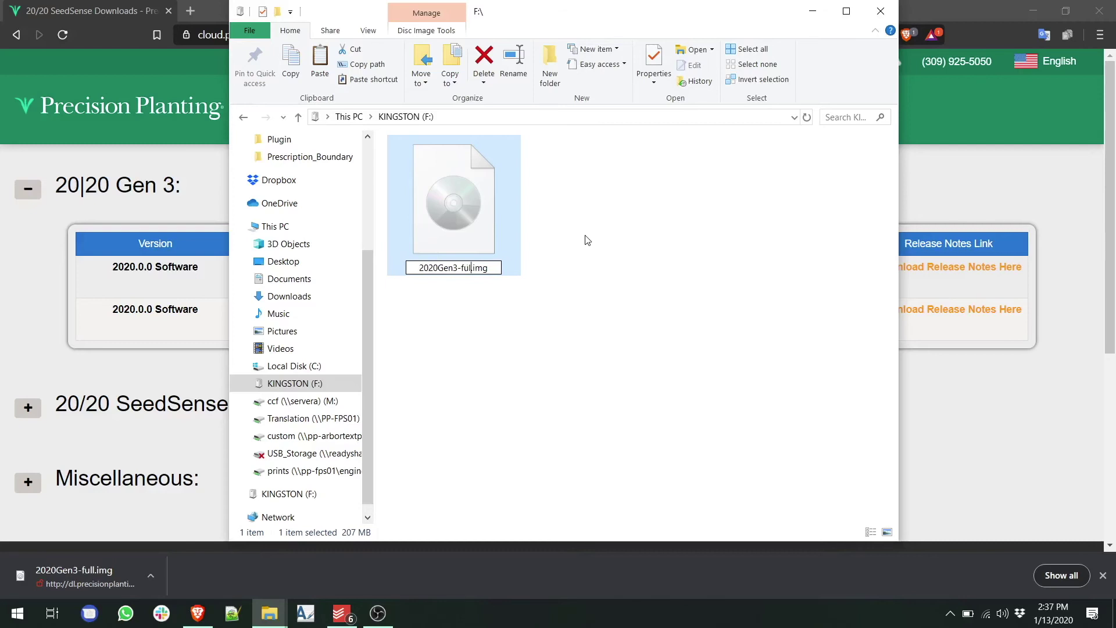
{"action": "type", "text": "l"}
{"action": "key", "text": "Return"}
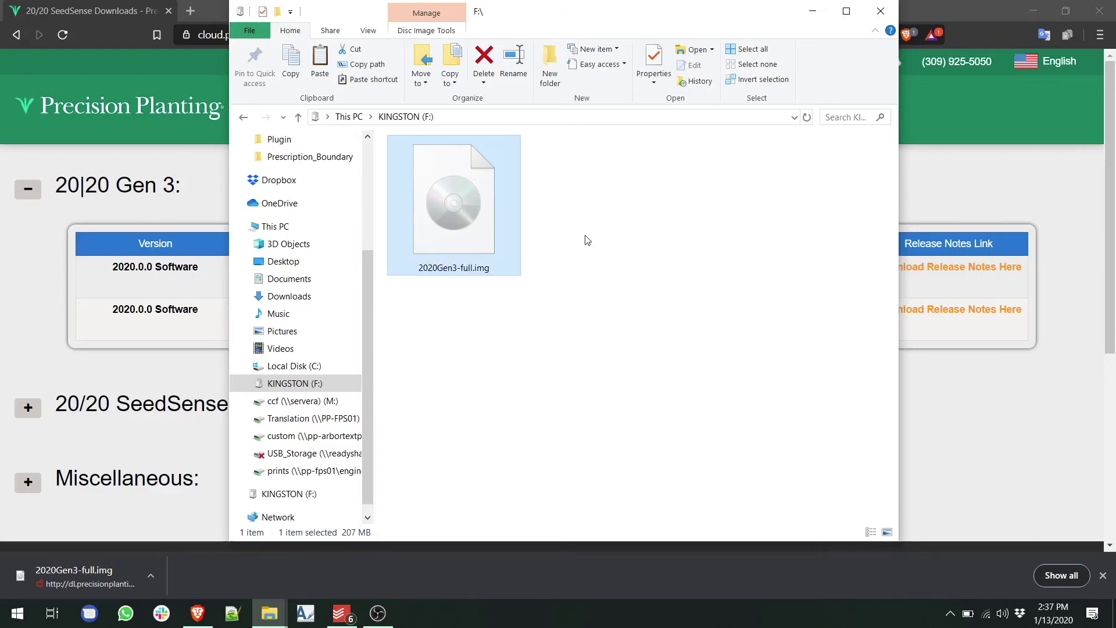